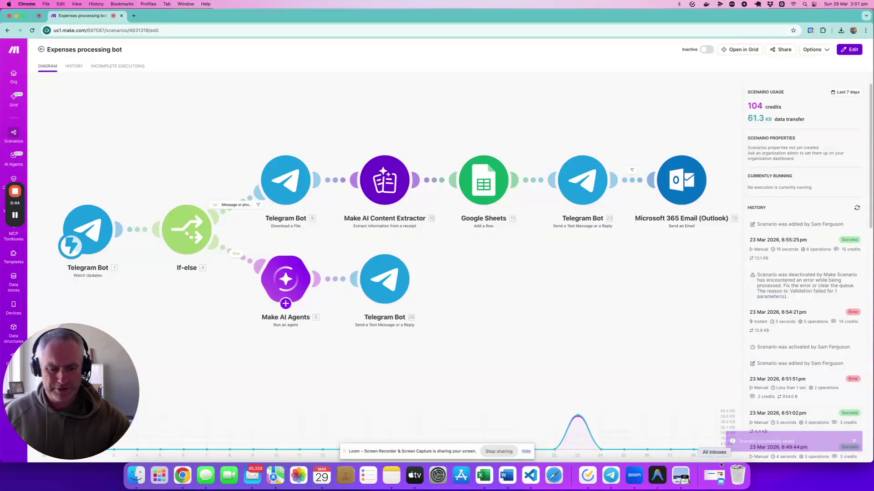
Look over the Telegram chat with the expenses bot and activate the Expenses processing bot scenario
left_click(611, 475)
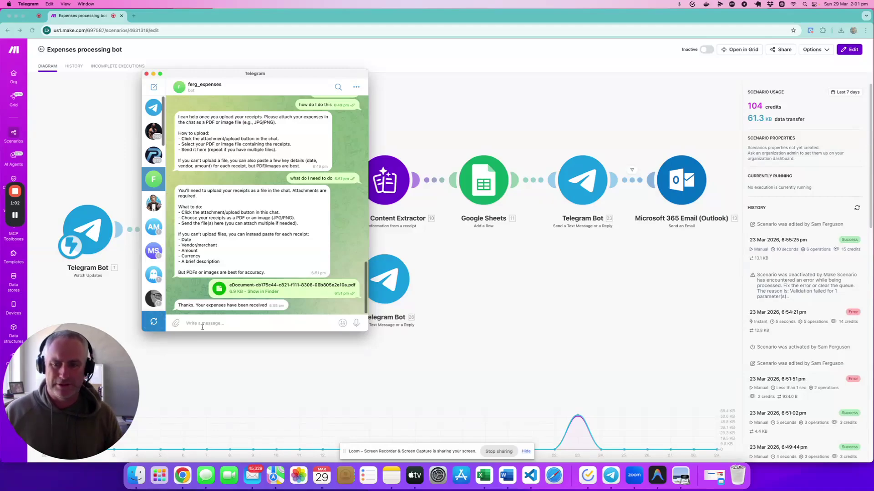
left_click(269, 33)
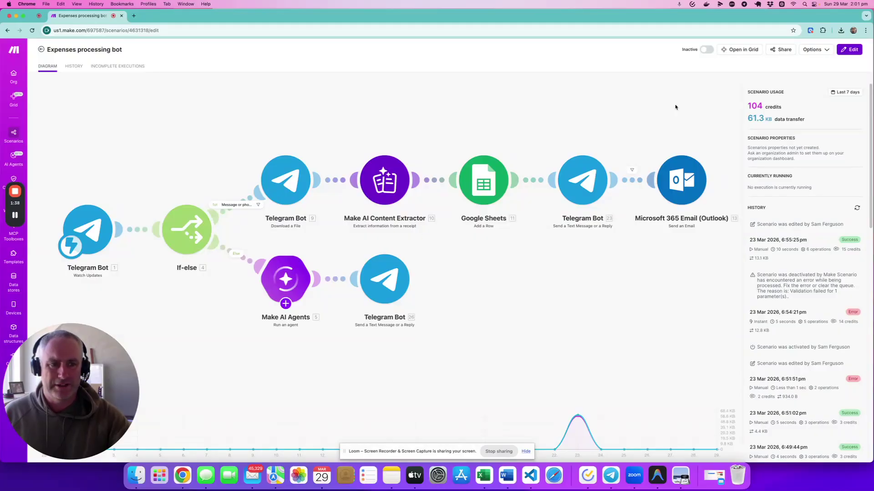
left_click(708, 49)
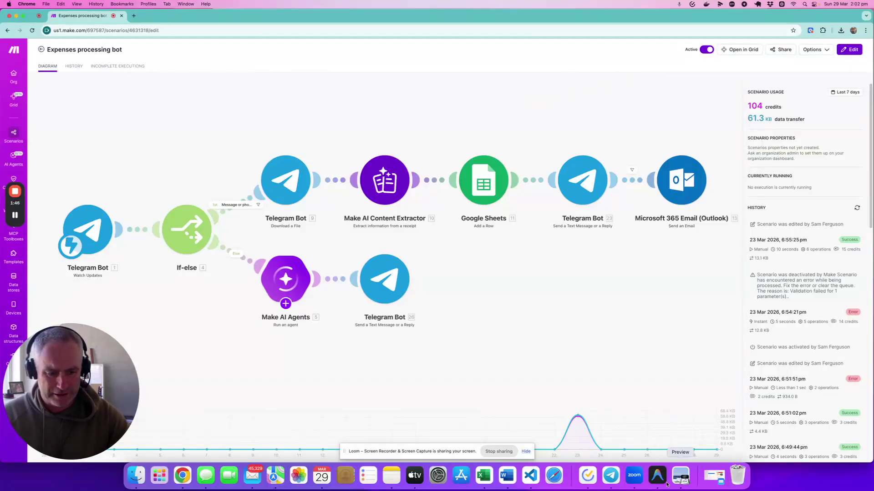
Switch to Telegram, send the ferg_expenses bot the message "how do I send my expenses", and move the chat window aside from the scenario's trigger
left_click(612, 480)
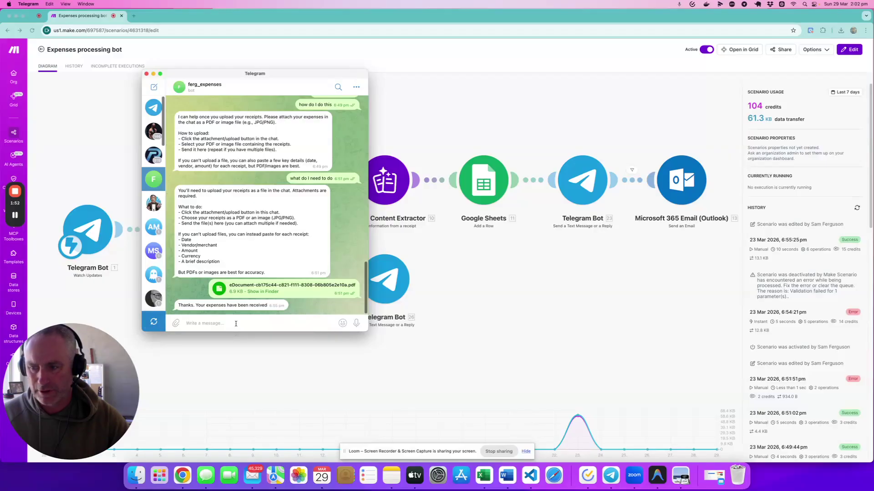
type("how do I")
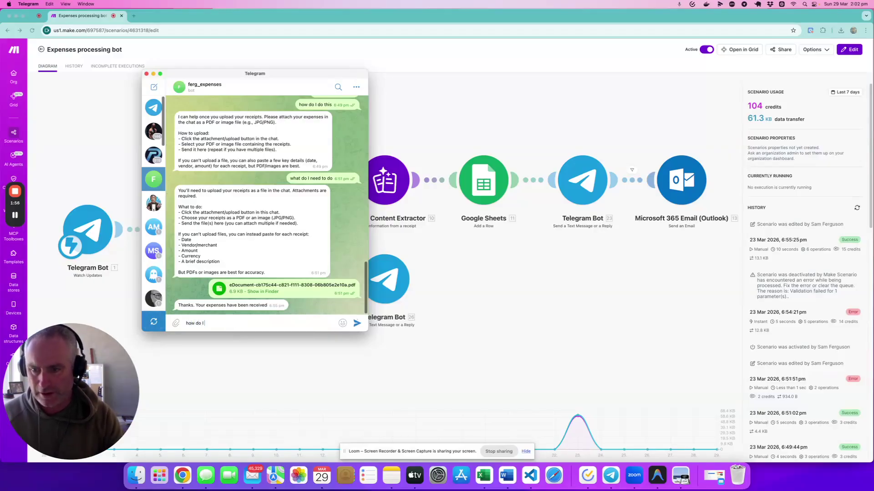
type(" send ")
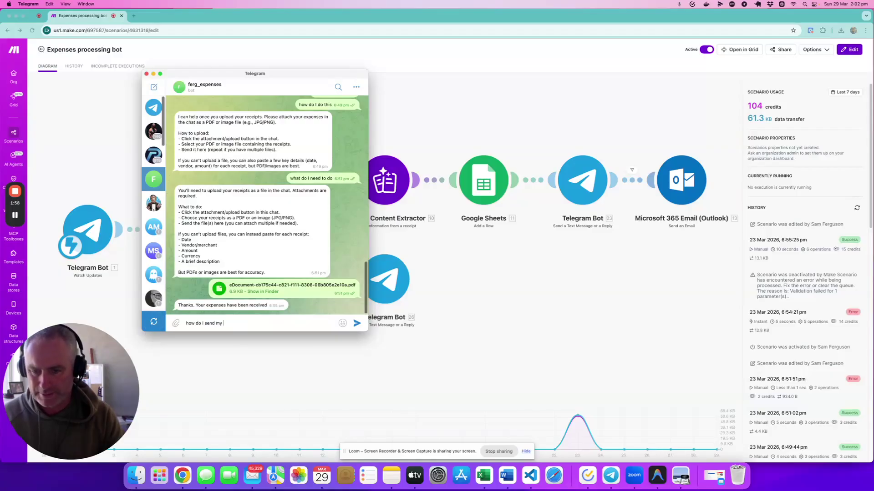
type("my ")
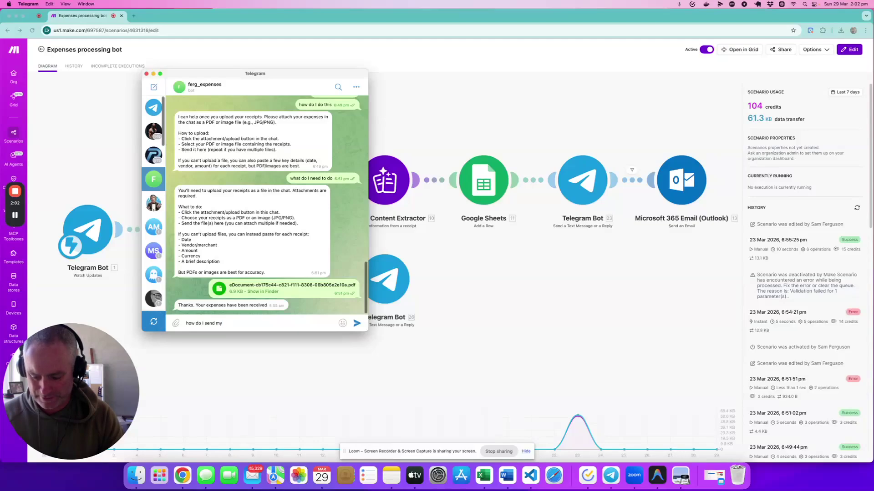
type("expenses")
key("Return")
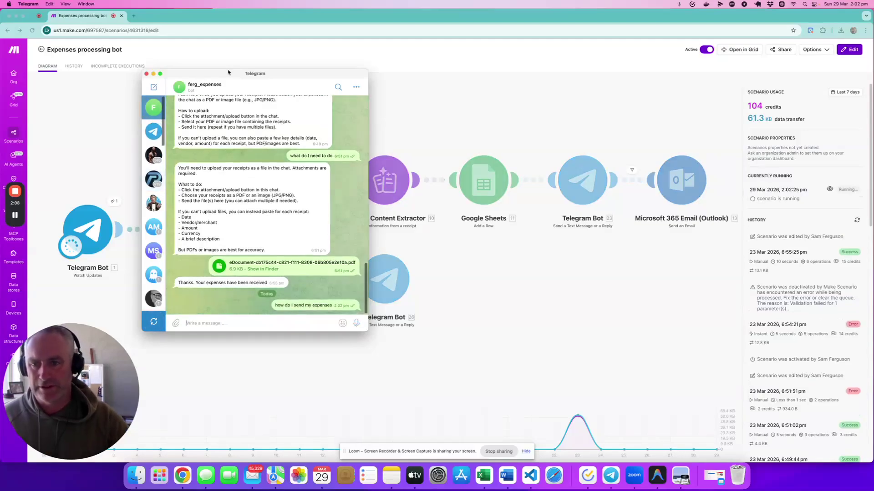
left_click_drag(228, 72, 354, 71)
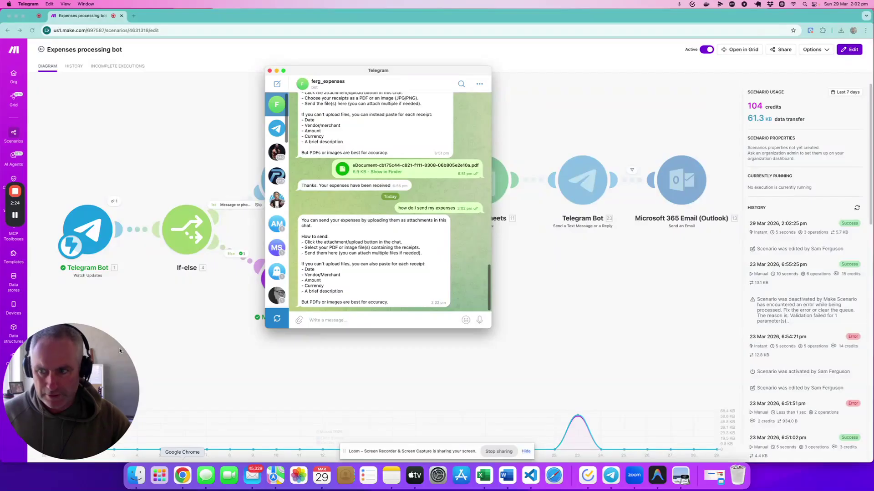
Review the Rebel Sport receipt PDF in Preview, including its store details, item and total, and close it
left_click(680, 475)
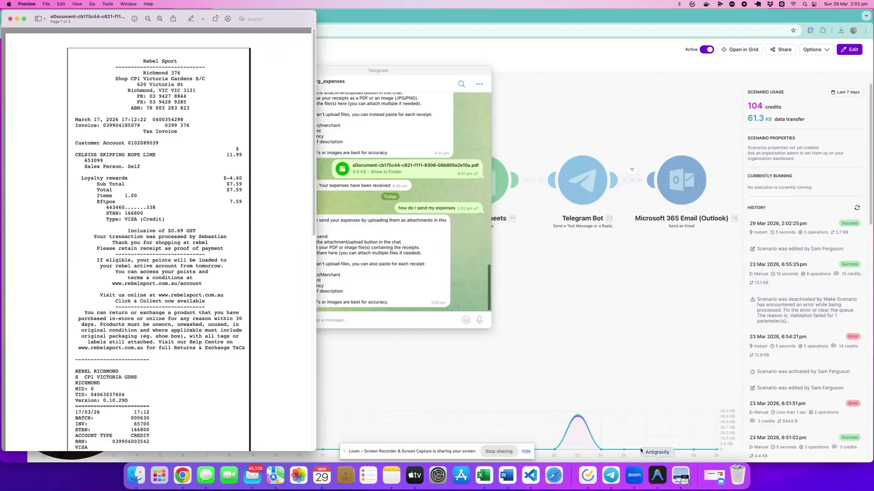
scroll(268, 57, "down", 3)
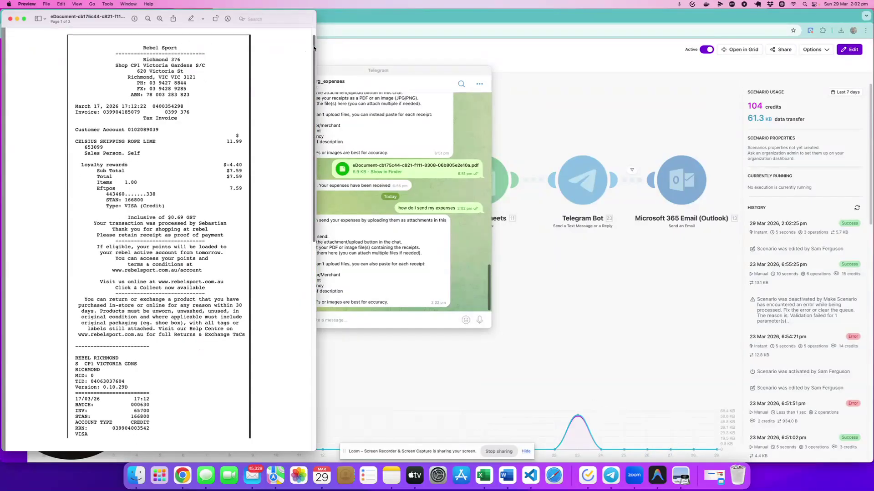
scroll(282, 45, "up", 3)
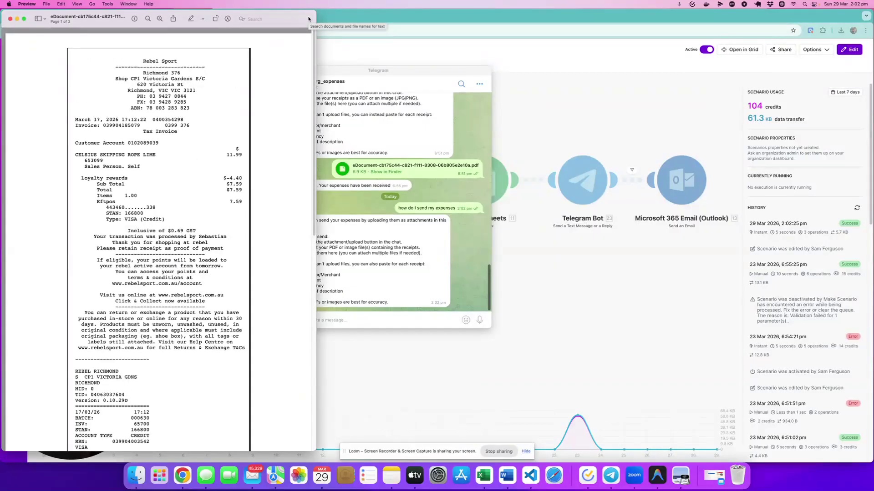
left_click_drag(147, 64, 209, 306)
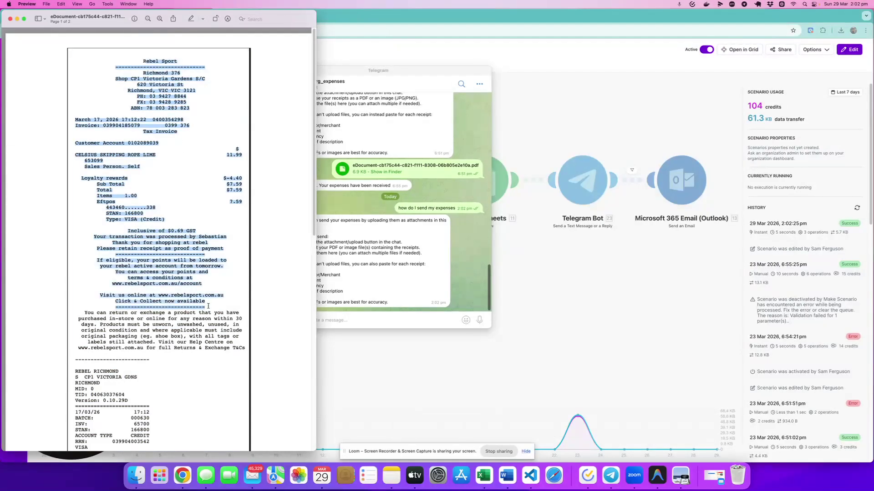
left_click(277, 271)
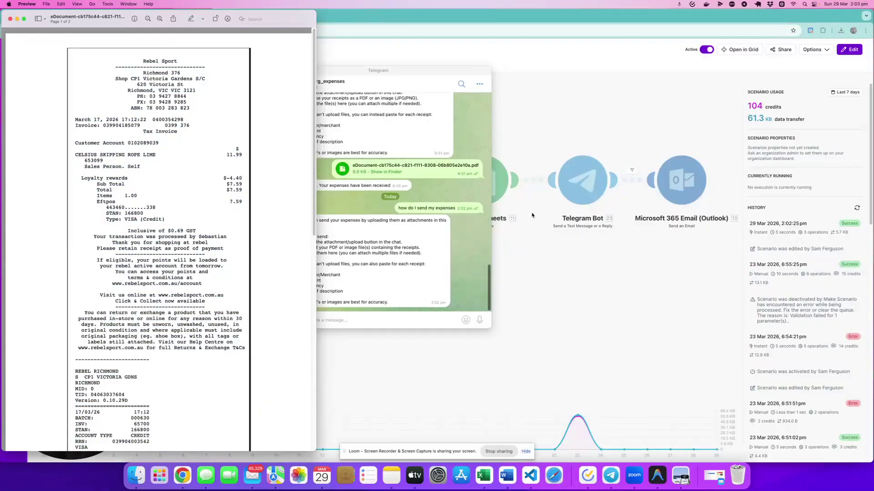
scroll(301, 218, "down", 10)
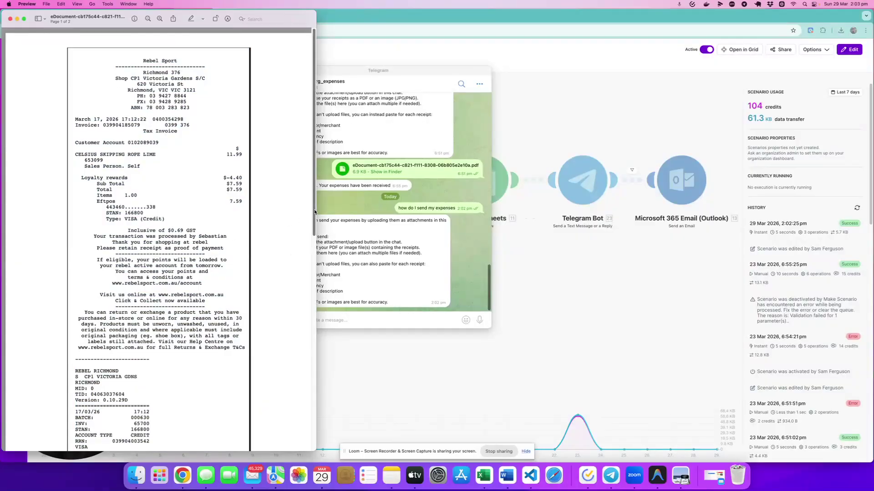
scroll(315, 188, "up", 10)
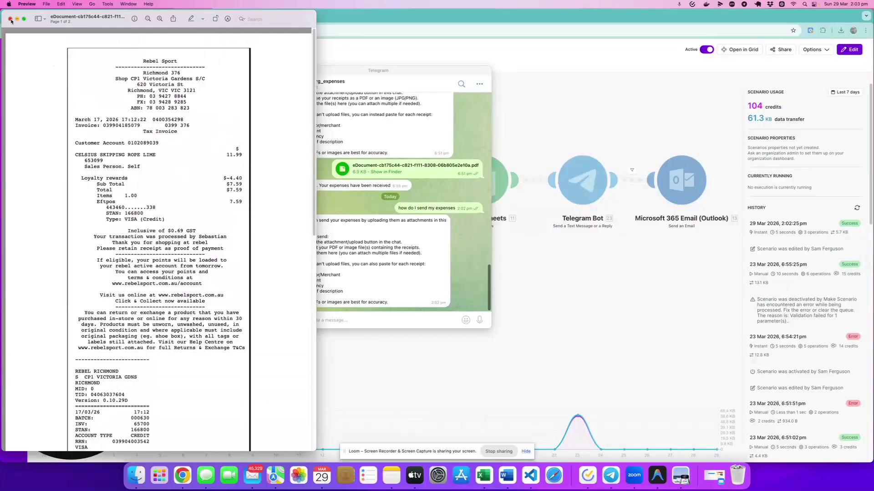
left_click(10, 19)
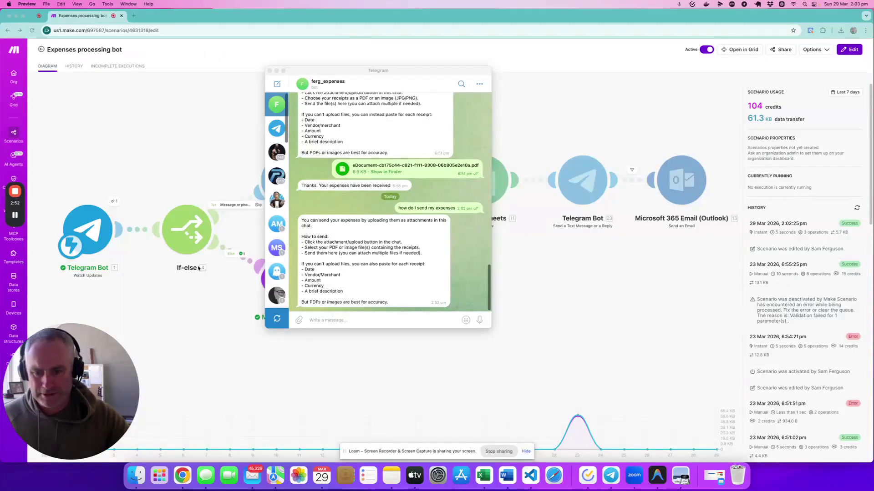
Send the most recent eDocument-cb175c44-c821-f111-8308-06b805e2e10a.pdf from Finder's Recent files to the ferg_expenses Telegram chat
left_click(298, 320)
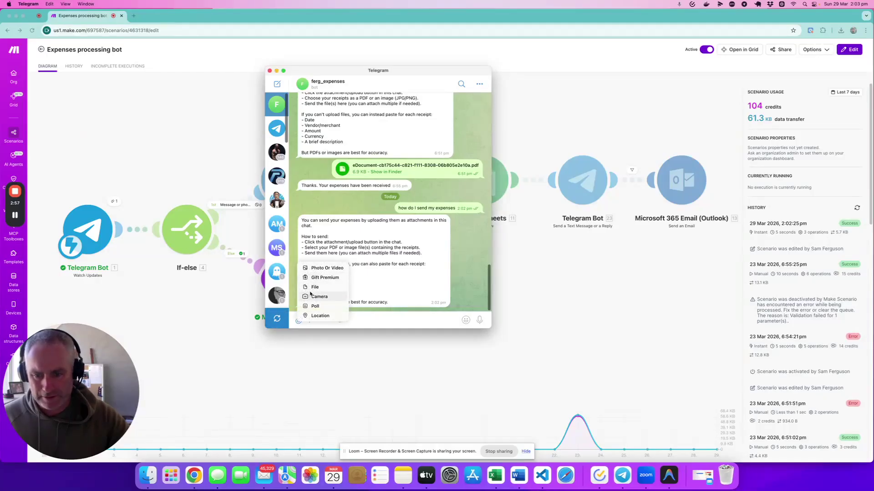
left_click(148, 476)
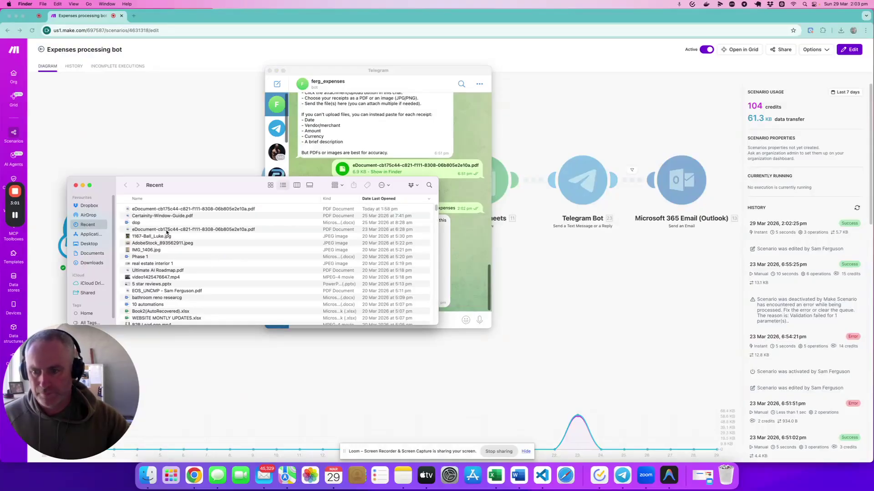
left_click_drag(179, 211, 463, 315)
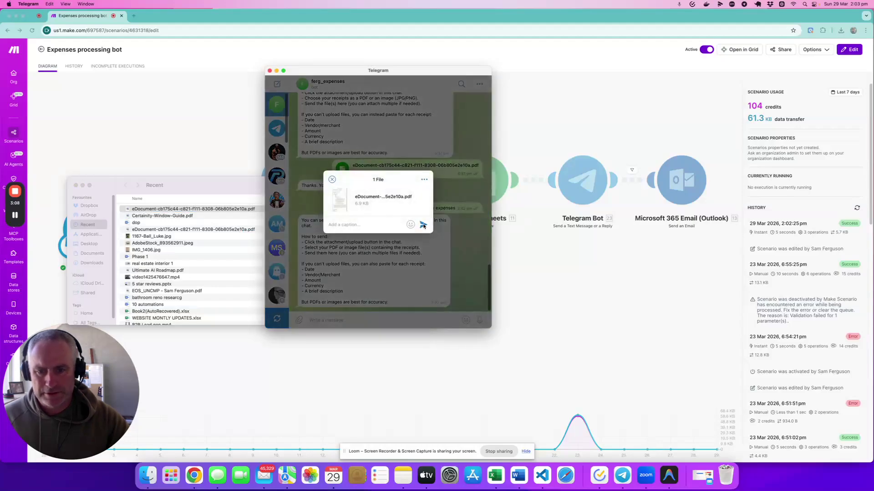
left_click(423, 225)
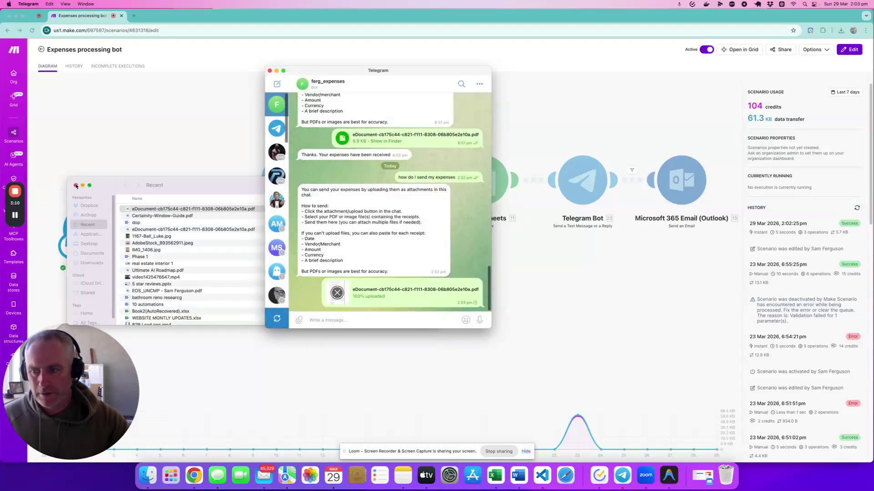
left_click(76, 185)
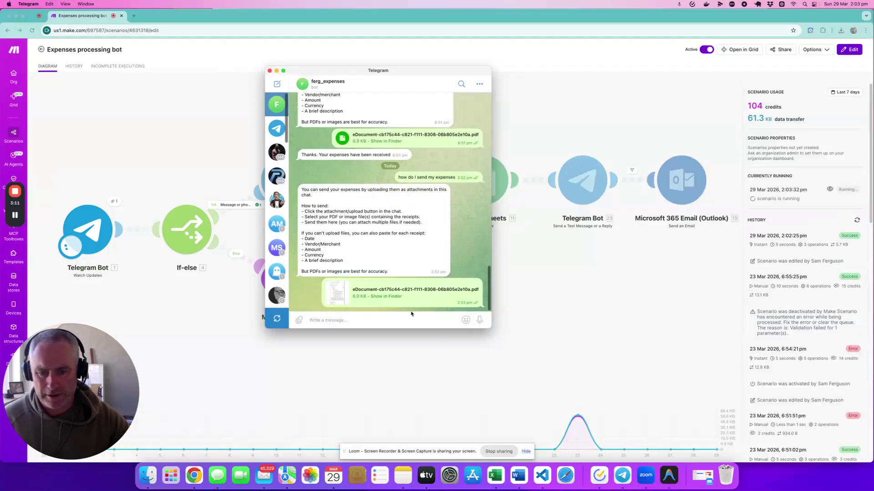
Inspect the Outlook email module's run details in the Make scenario, including body, subject and recipient, and open the scenario editor
left_click(197, 204)
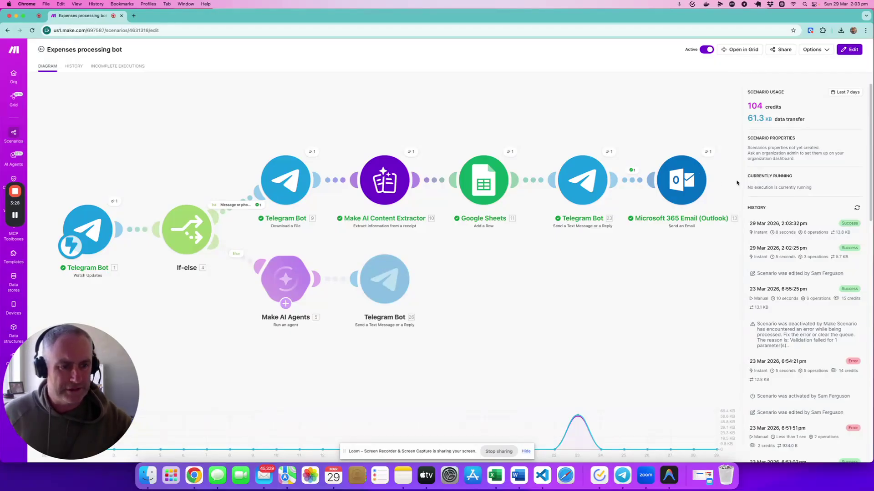
left_click(706, 153)
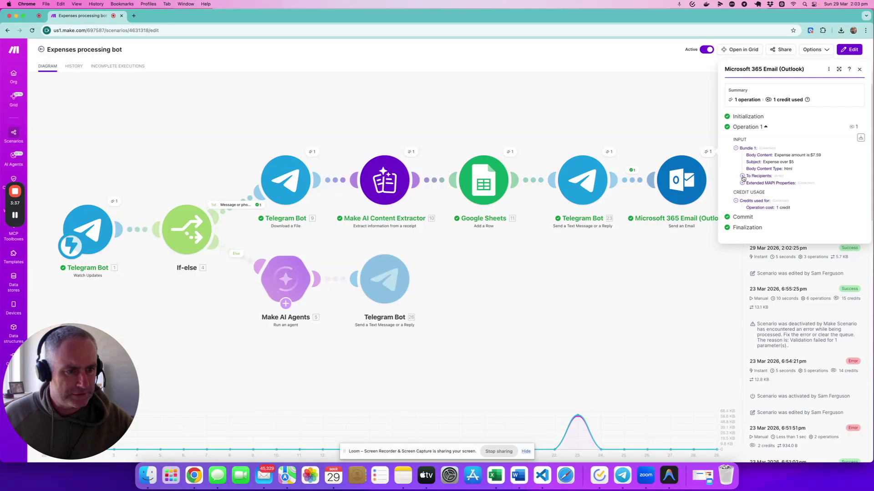
left_click(742, 176)
left_click(749, 179)
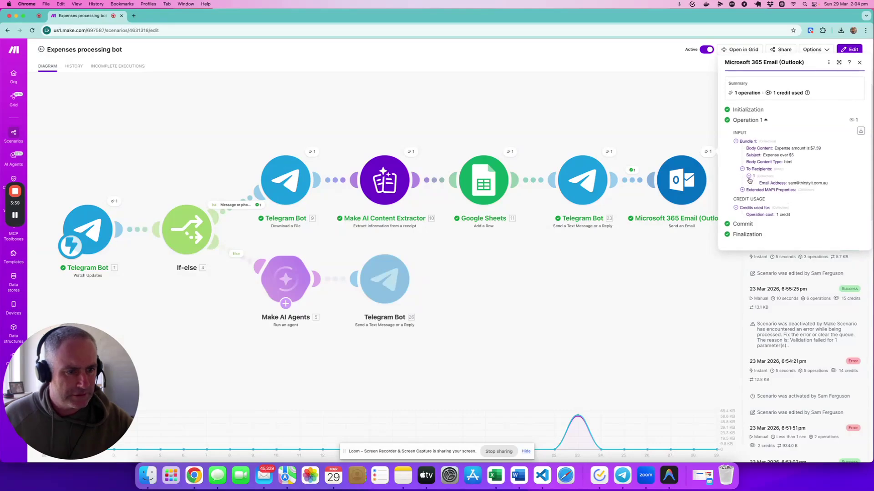
left_click(742, 171)
left_click(736, 145)
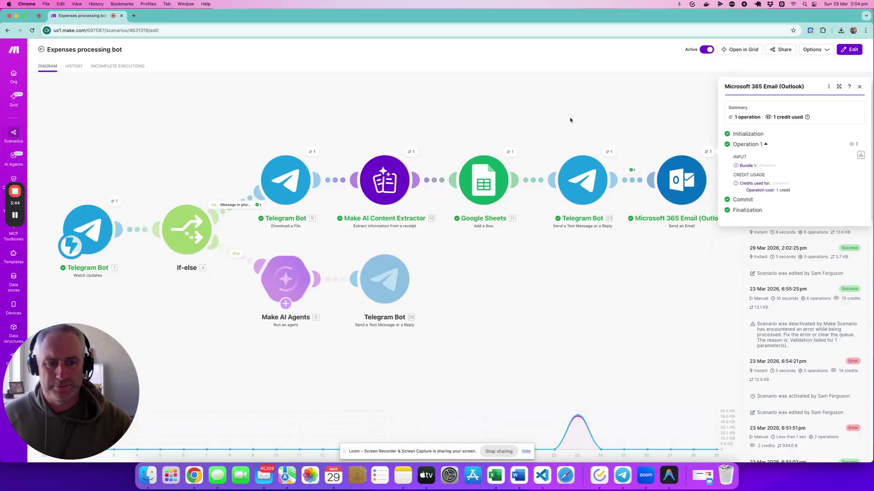
left_click(569, 121)
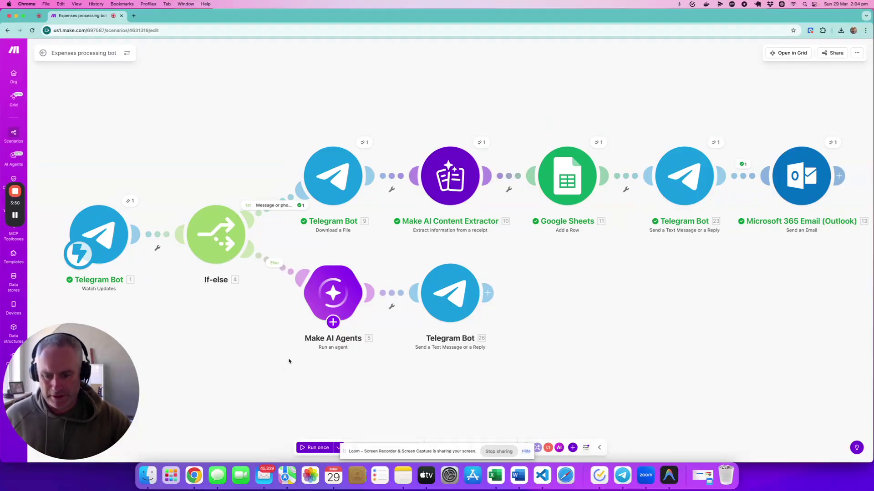
Switch to Mail to check the "Expense over $5" notification email, and close its window
mouse_move(14, 216)
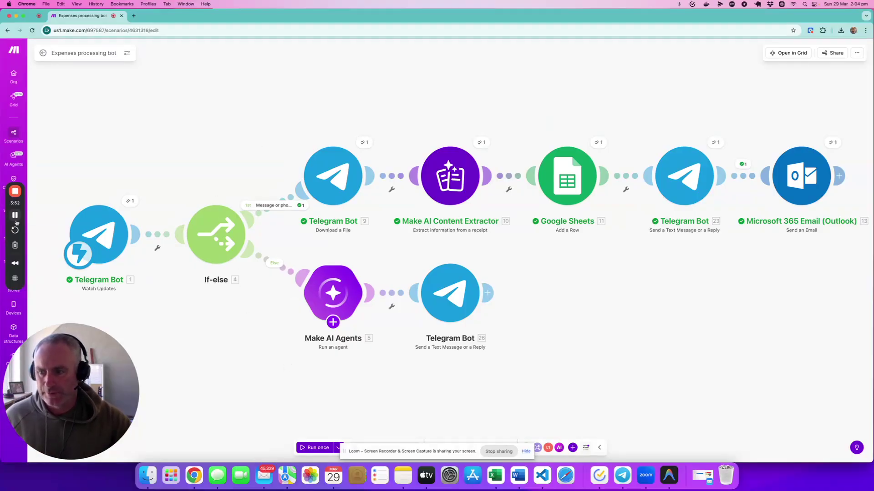
key("super+Tab")
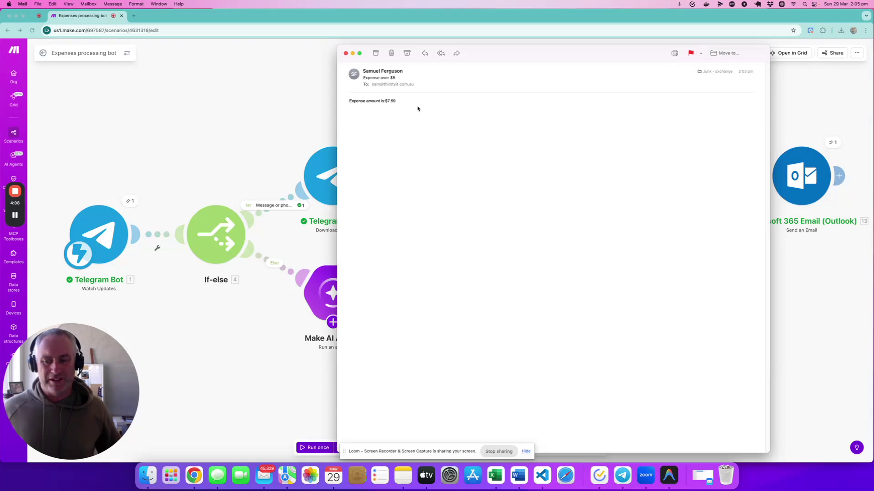
left_click(346, 53)
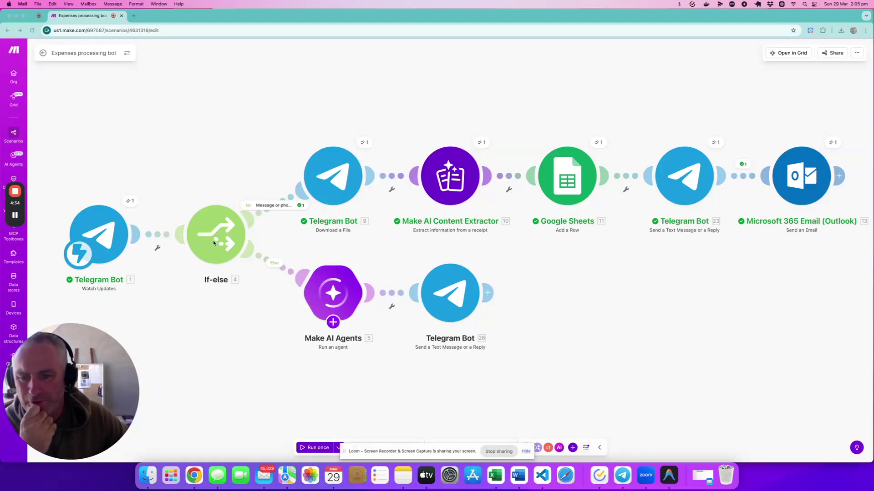
Review the webhook settings of the Telegram Bot Watch Updates trigger without changing them
left_click(105, 235)
left_click(116, 236)
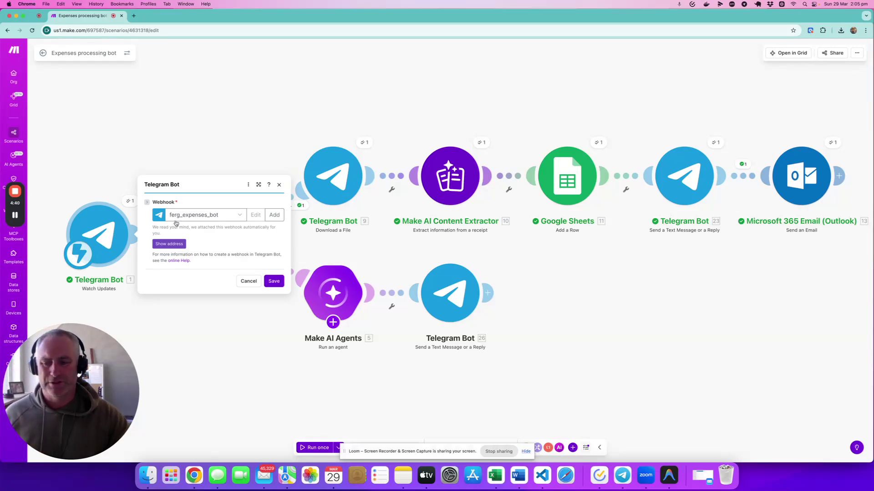
left_click(248, 281)
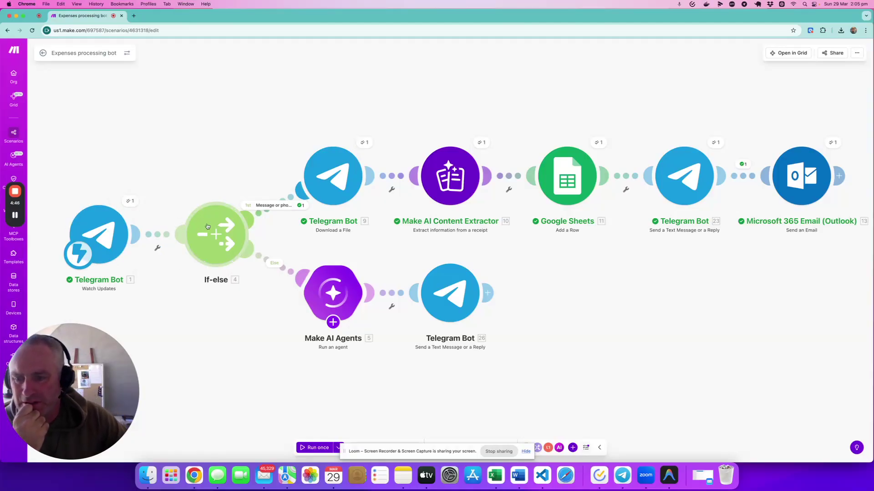
Review the "Message or photo" condition rules on the If-else module's first route without changing them
left_click(274, 208)
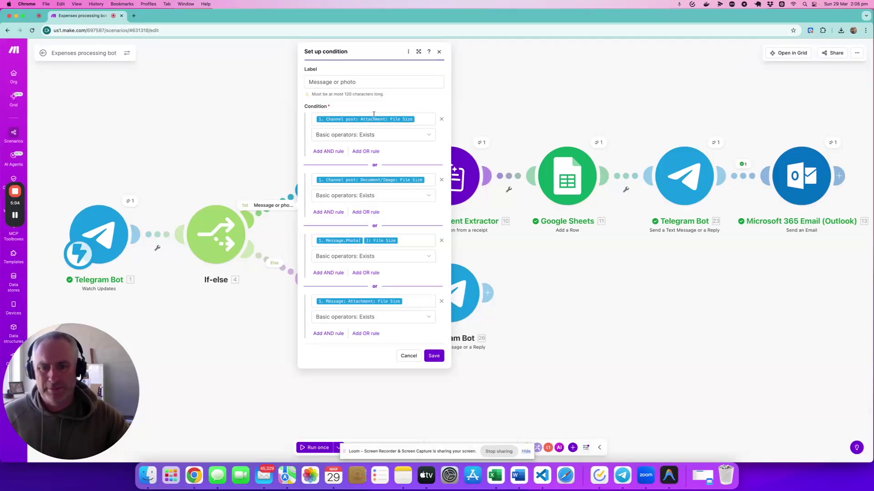
mouse_move(374, 117)
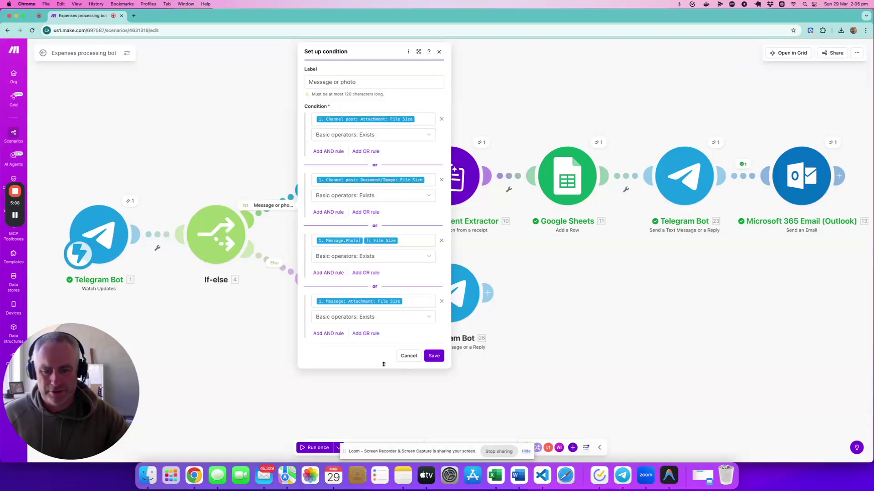
left_click(406, 356)
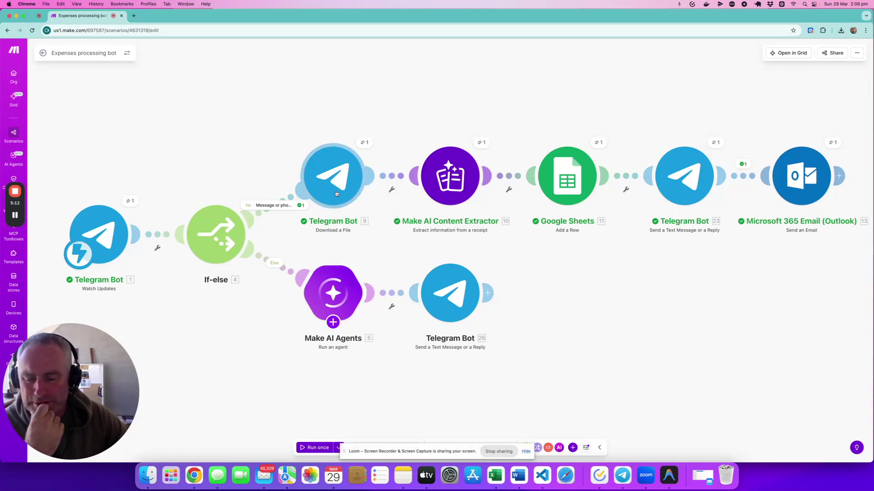
Review the Make AI Content Extractor's receipt source and file settings without changing them
left_click(460, 191)
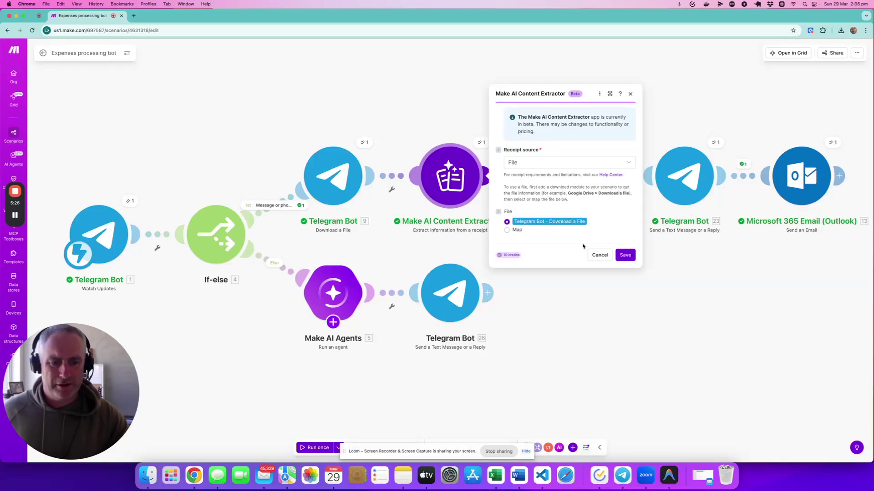
left_click(597, 255)
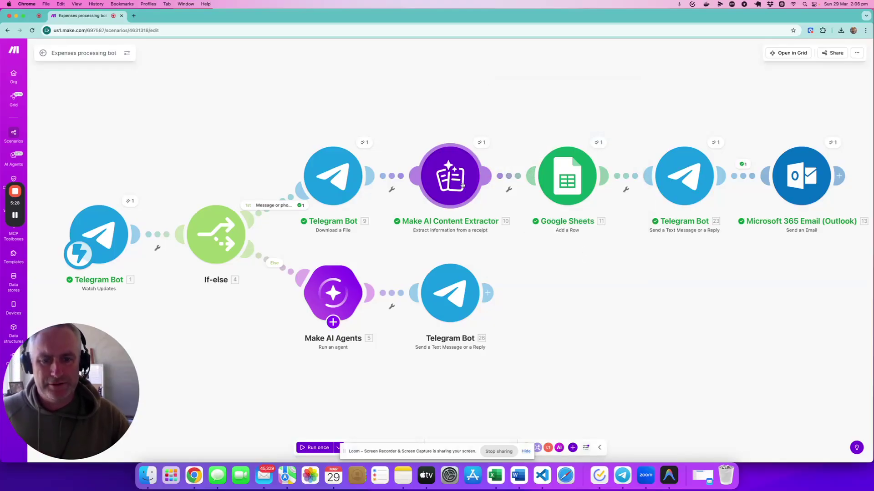
left_click(604, 145)
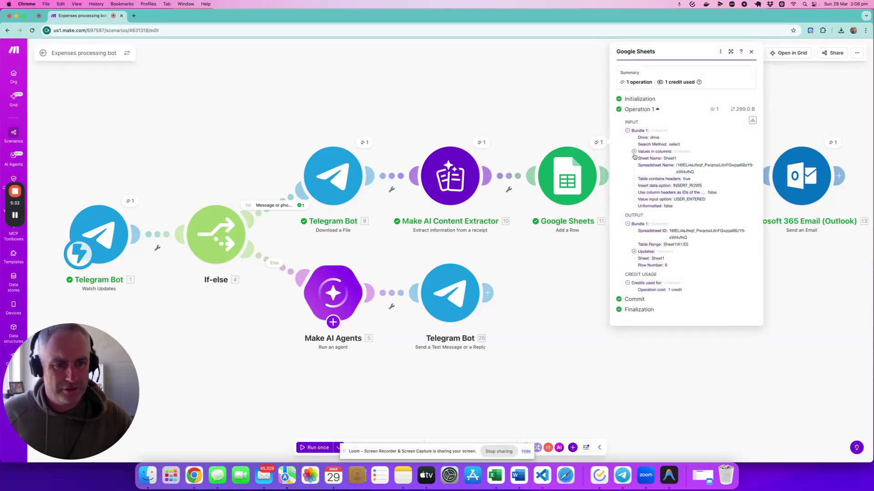
Inspect the Make AI Content Extractor's run output, including the country region and the first line item's product code and description
left_click(478, 145)
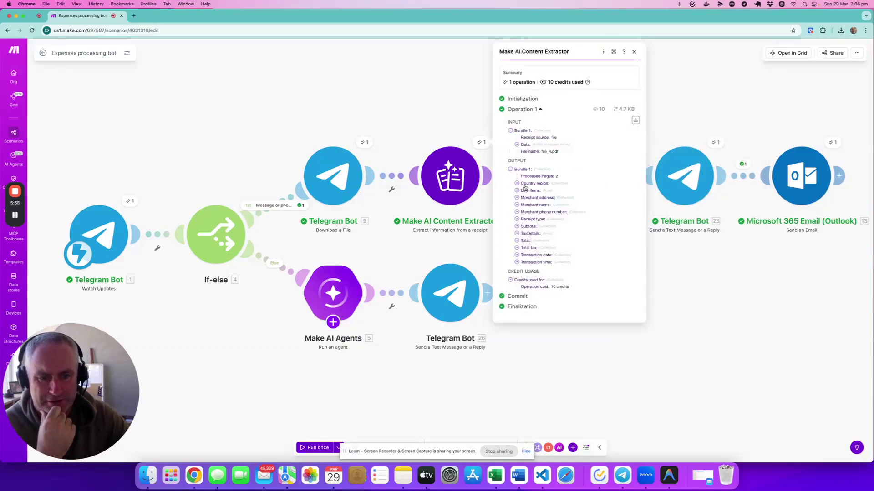
left_click(517, 184)
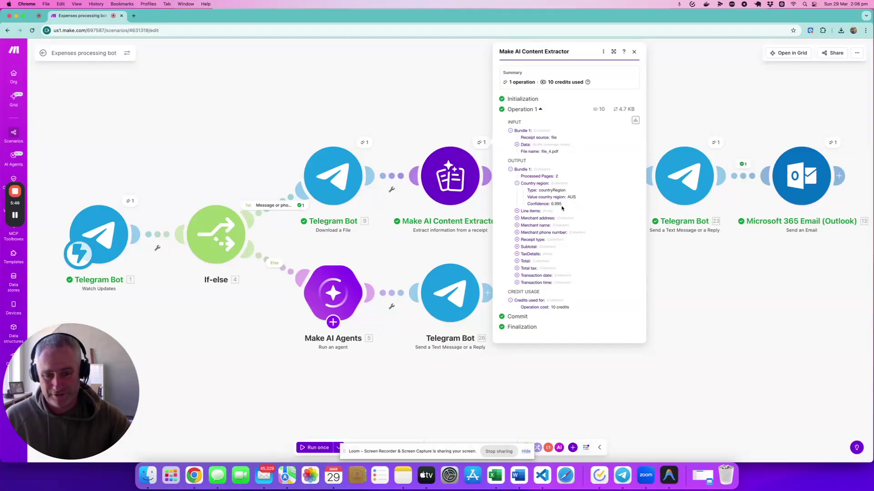
left_click(517, 211)
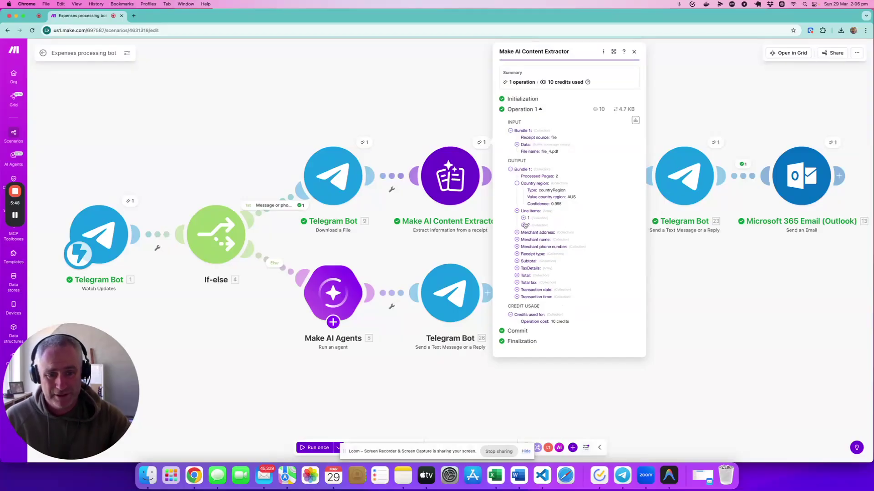
left_click(524, 219)
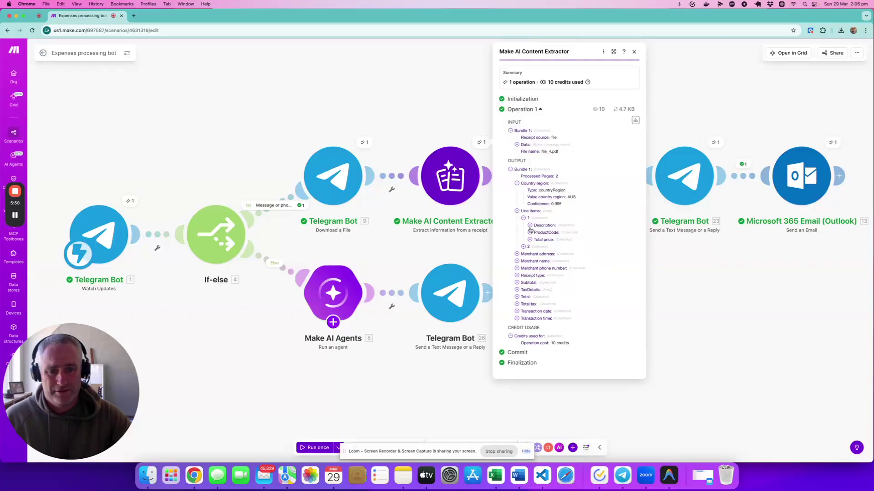
left_click(530, 233)
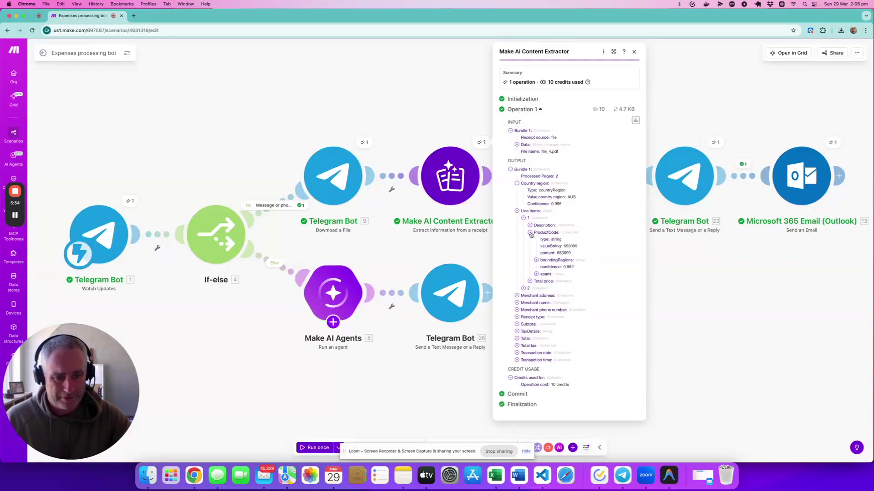
left_click(530, 233)
left_click(530, 226)
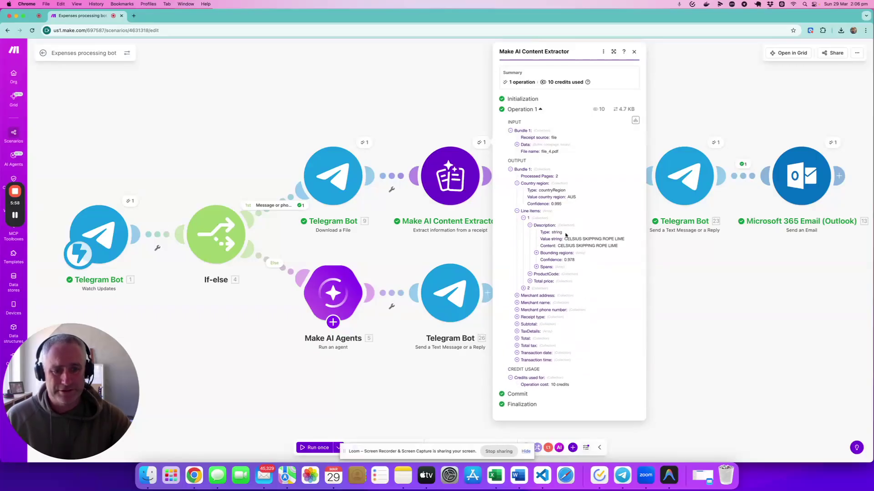
left_click_drag(623, 239, 580, 237)
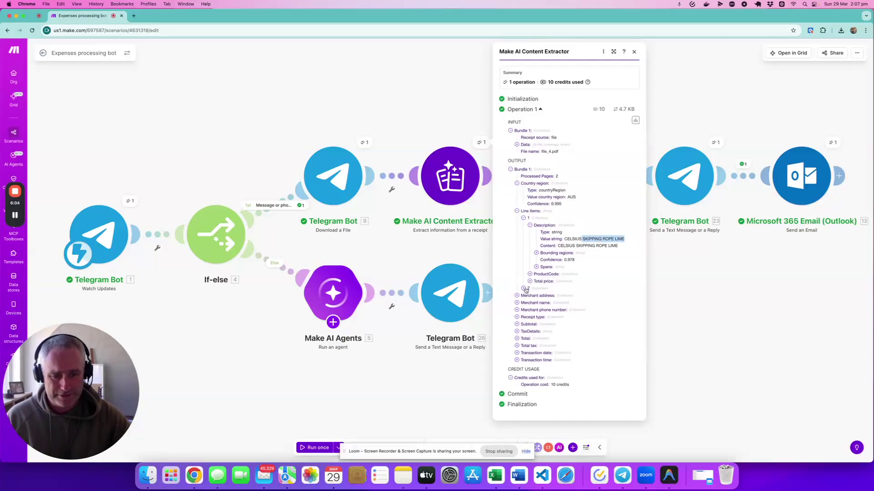
Inspect the merchant address and the total's currency details in the extractor's run output, and close the details
left_click(517, 296)
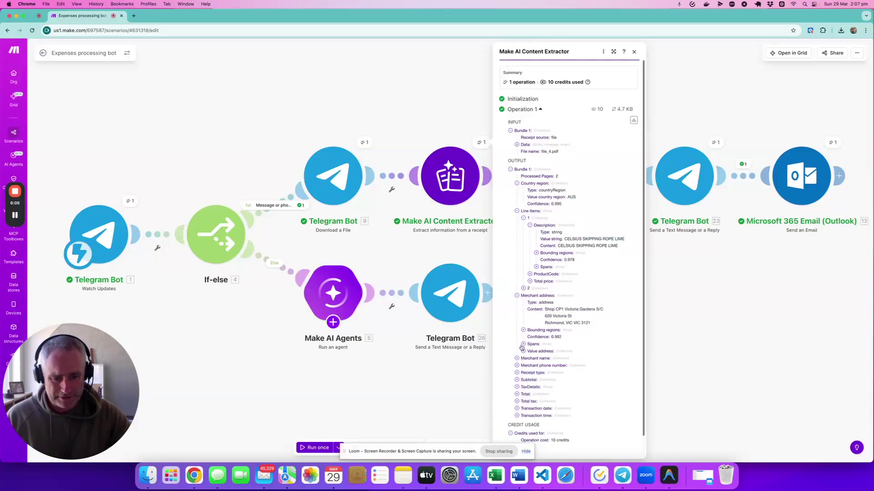
left_click(518, 395)
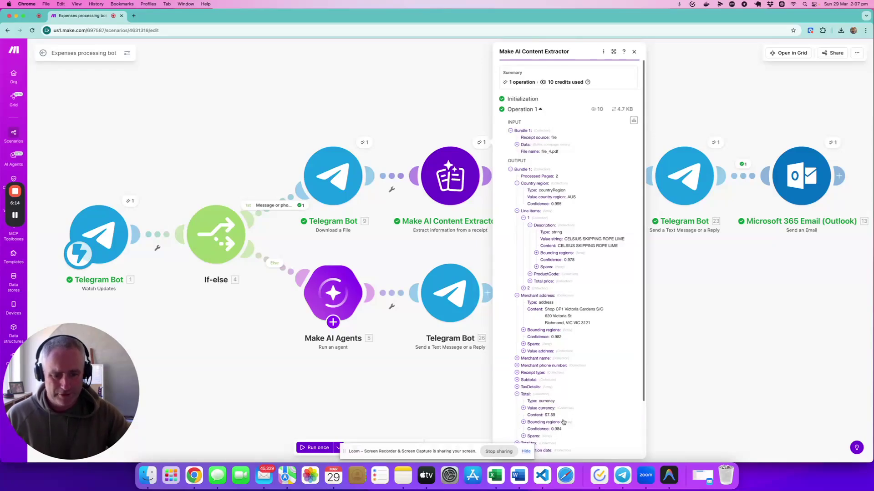
left_click(523, 409)
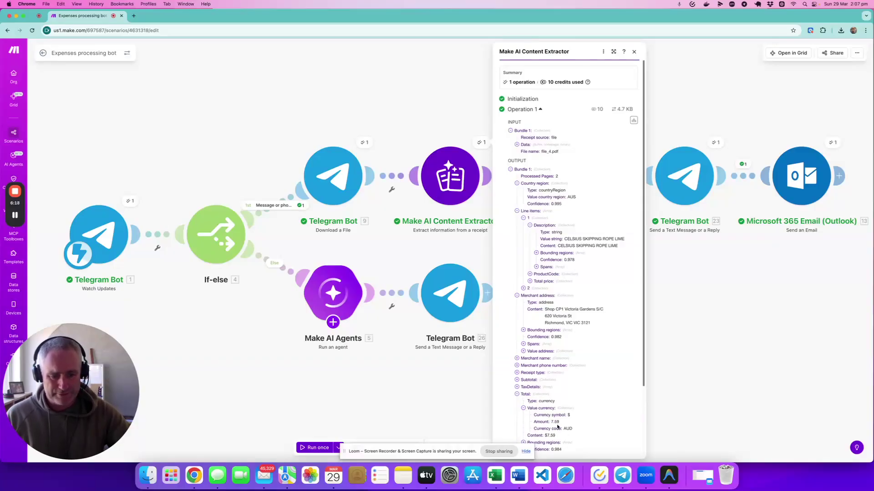
scroll(569, 401, "down", 5)
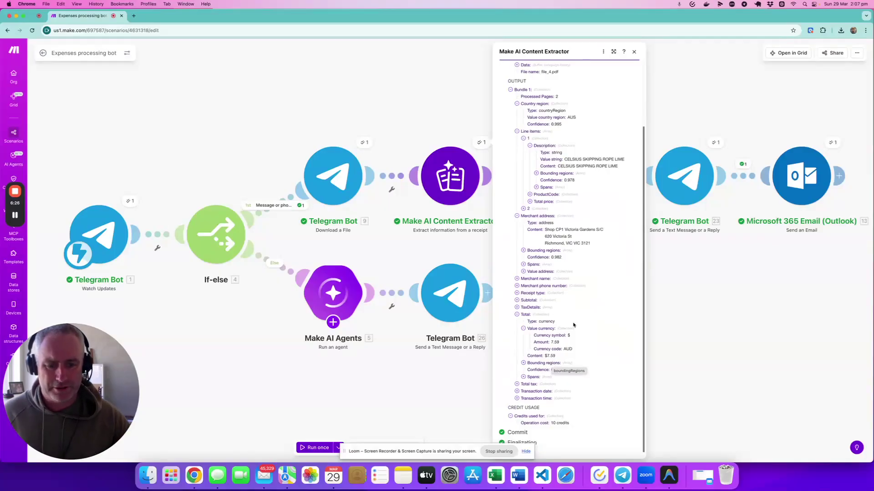
left_click(660, 279)
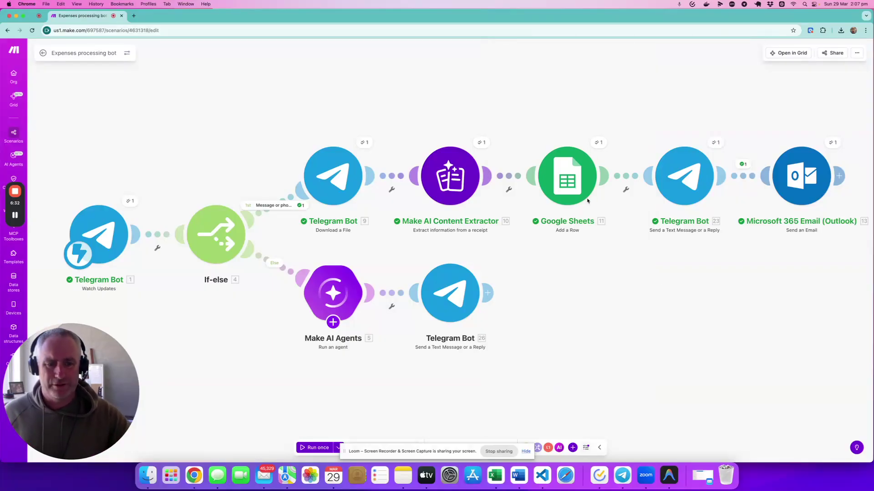
Inspect the Google Sheets module's run details, including the updates, and review its column mappings without changing them
left_click(602, 142)
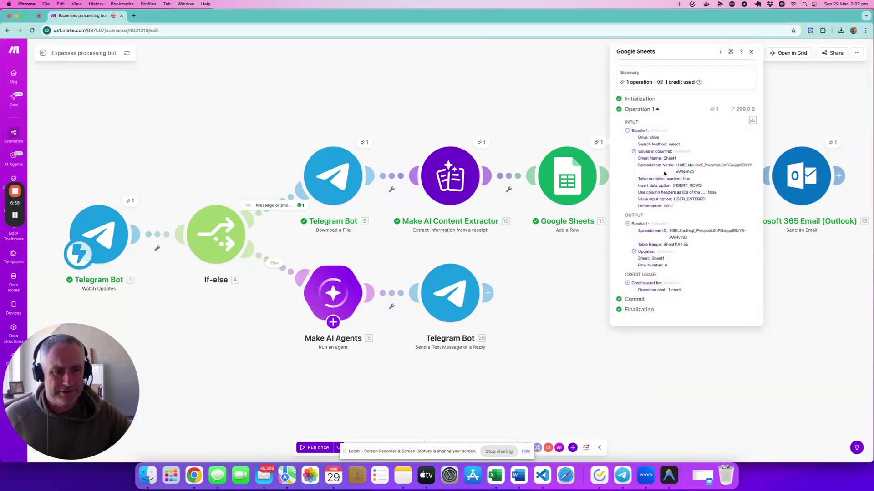
left_click(634, 251)
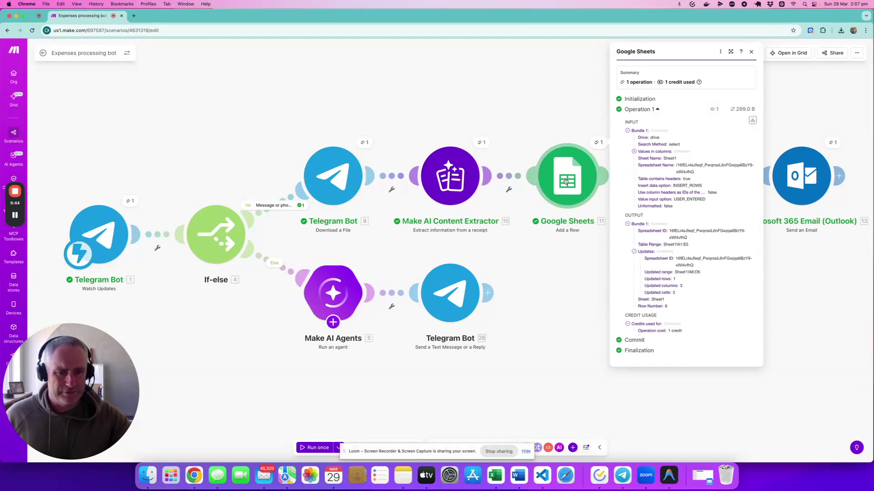
left_click(591, 189)
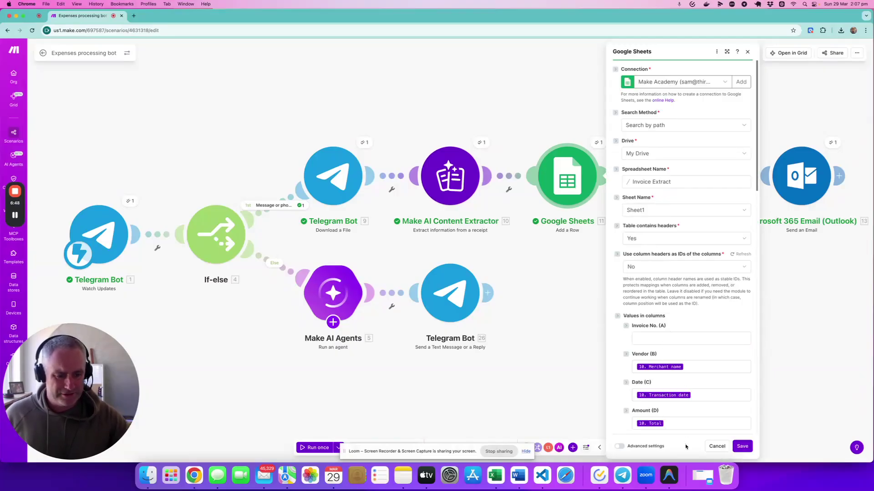
left_click(716, 446)
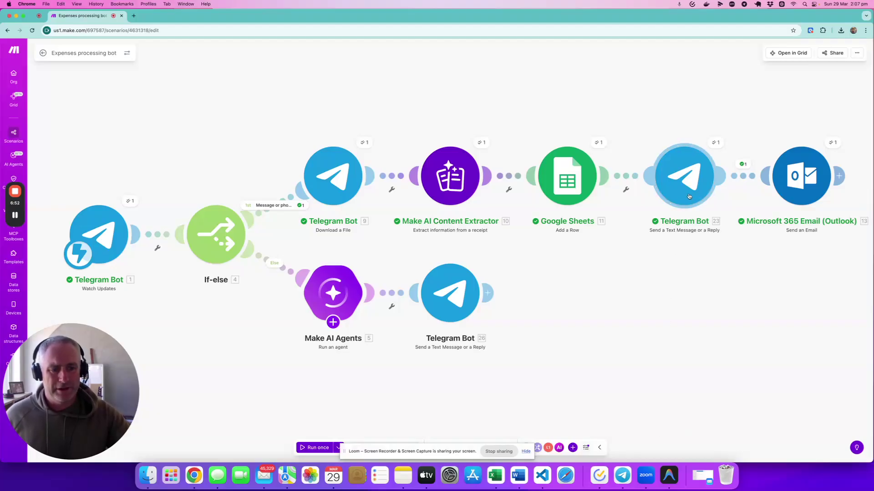
Switch to Telegram to check the receipt confirmation, and return to Make to review the confirmation message module's chat ID and text
left_click(619, 476)
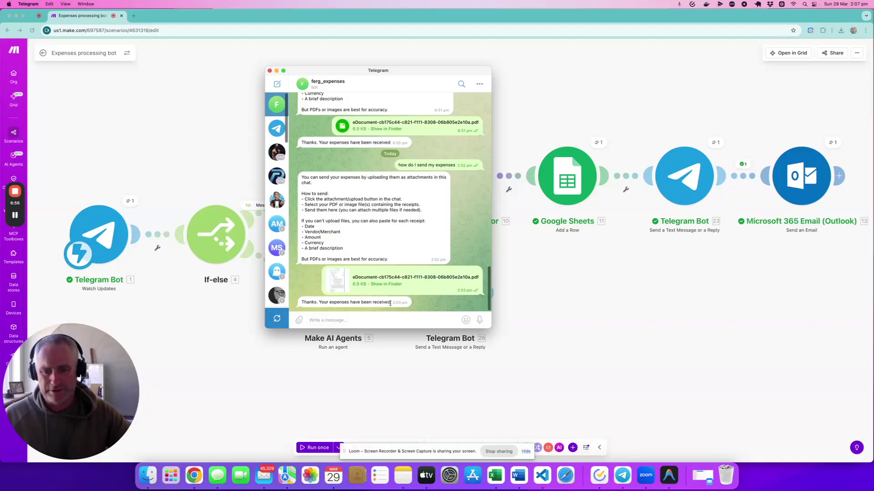
left_click(656, 277)
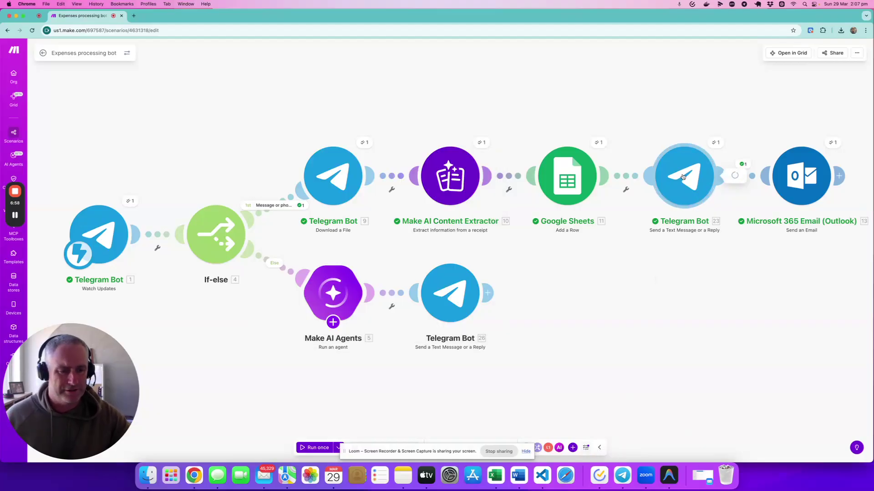
left_click(683, 177)
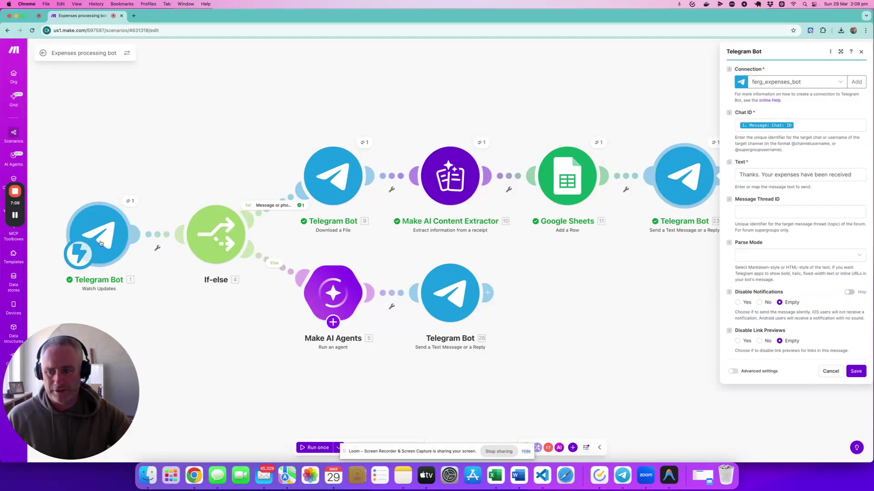
left_click(612, 81)
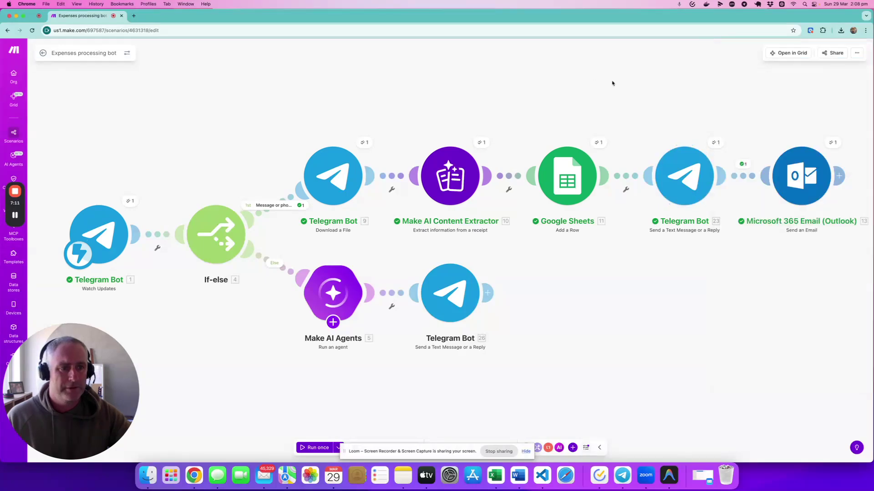
Review the Outlook email module's recipient, subject and body settings, and inspect the amount filter in front of it
left_click(794, 182)
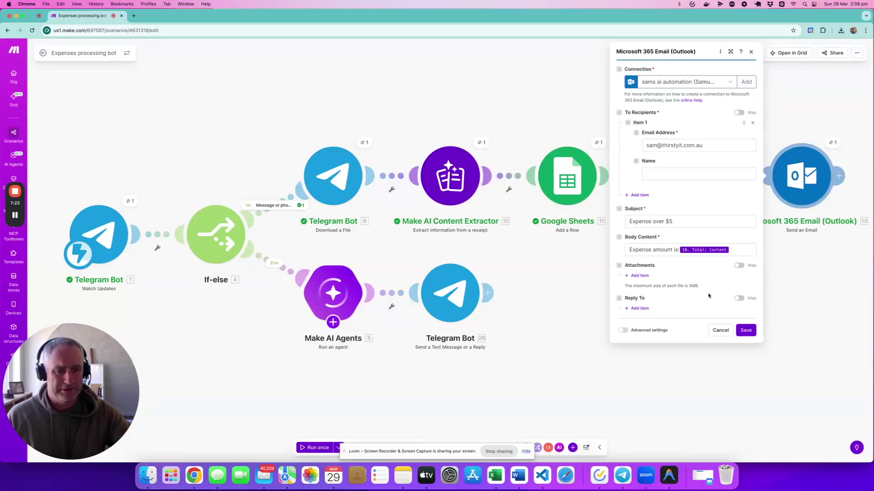
left_click(721, 331)
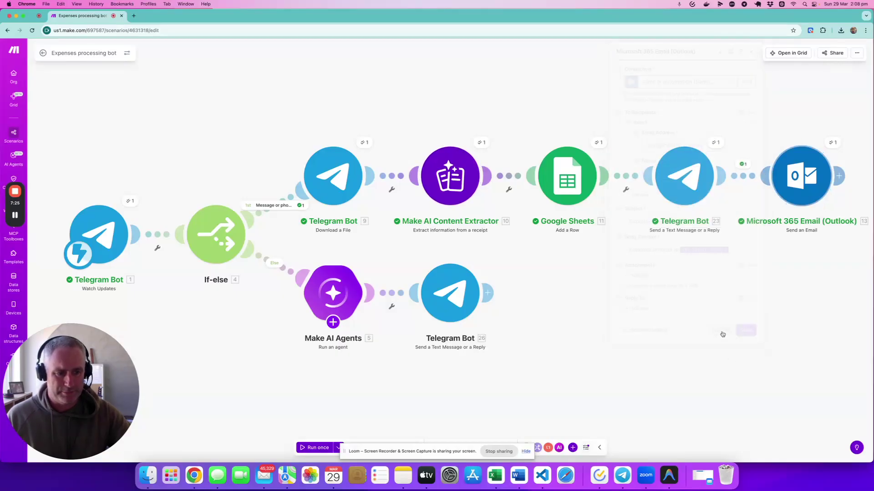
left_click(743, 162)
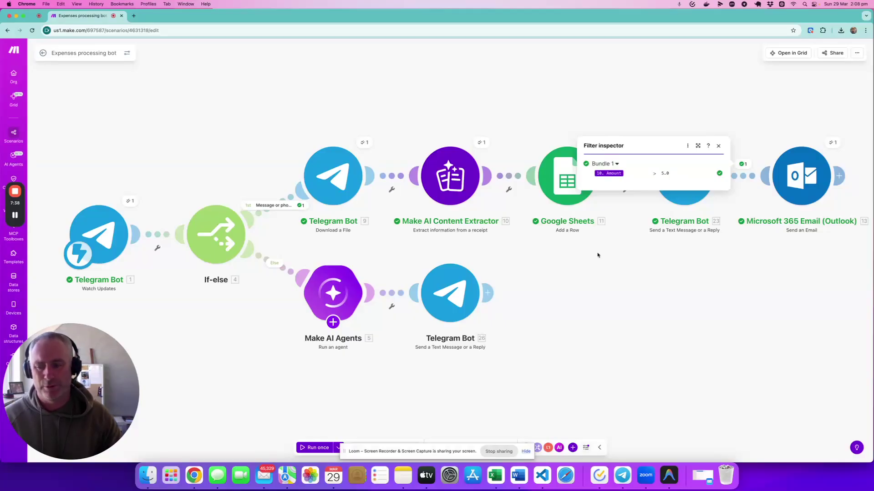
left_click(595, 283)
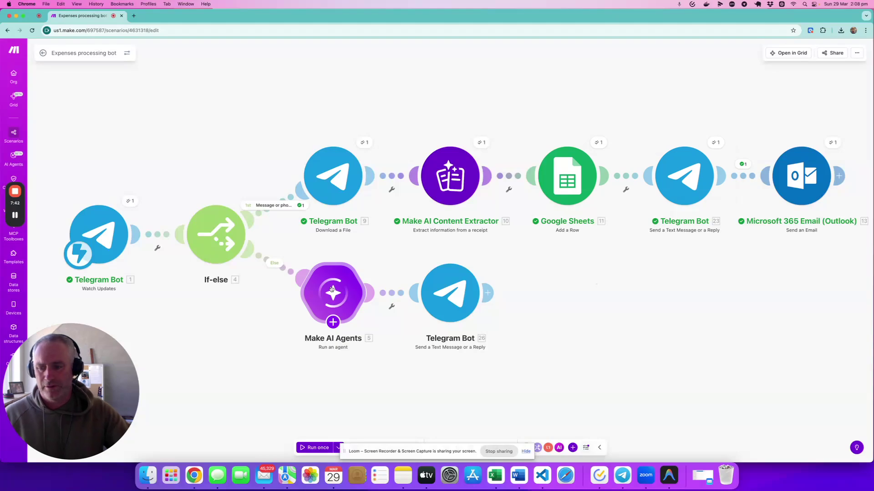
Review the Make AI Agents model, instructions, input and conversation ID, and the Telegram reply module's settings on the Else route
left_click(331, 288)
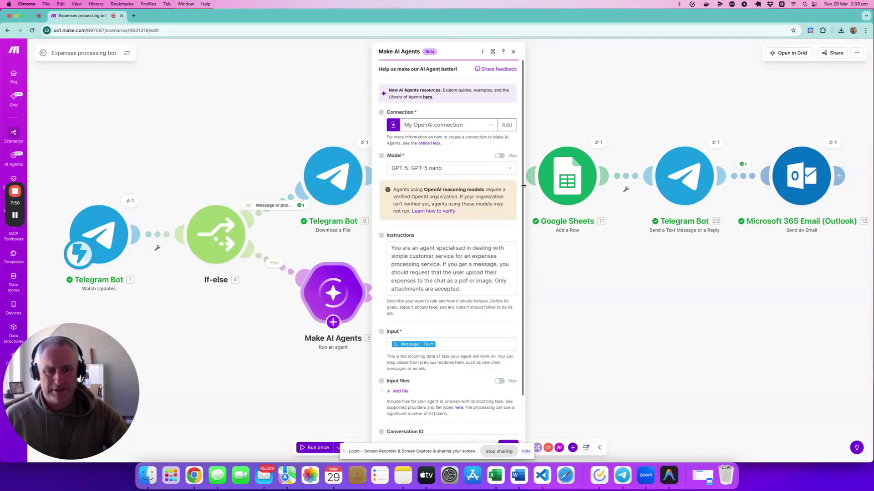
scroll(437, 136, "down", 1)
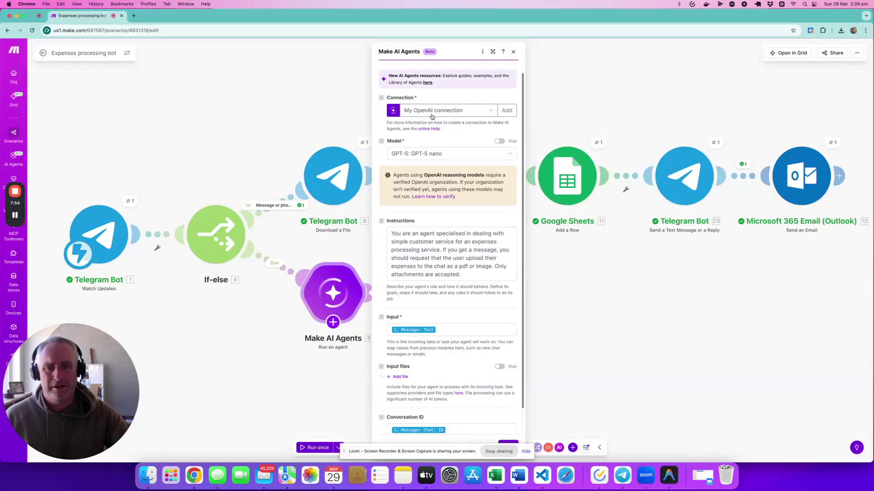
scroll(519, 136, "down", 2)
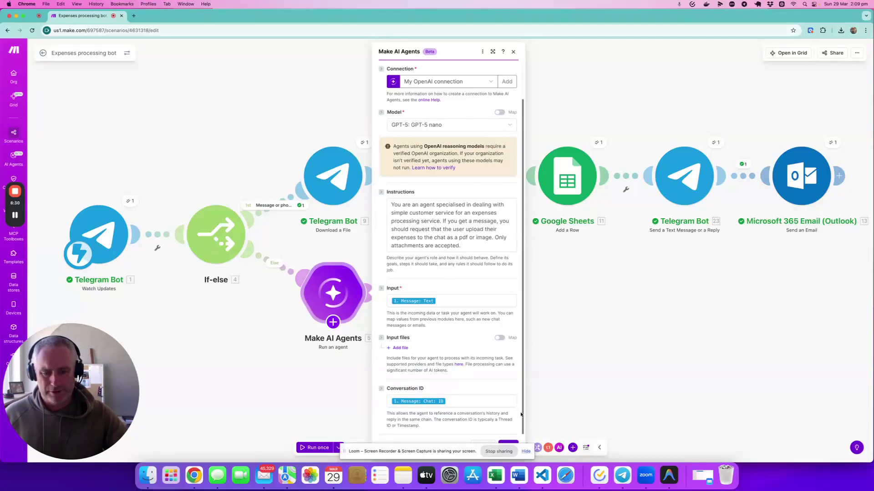
left_click(607, 372)
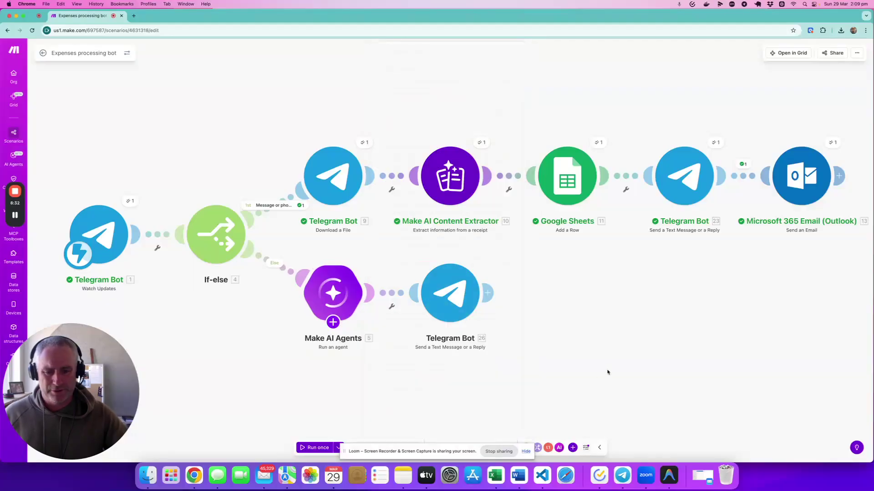
left_click(452, 305)
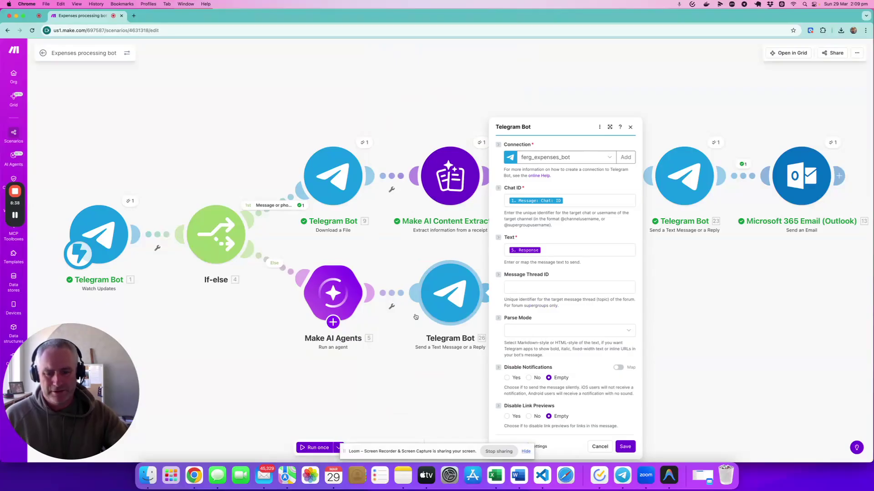
left_click(385, 379)
Switch to Telegram and send the expenses bot the message "did I do that correctly"
left_click(622, 475)
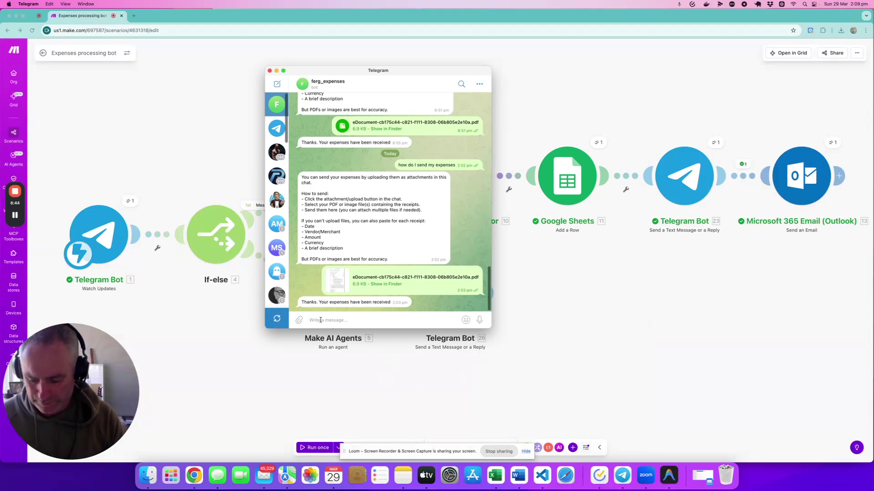
type("did I do tha")
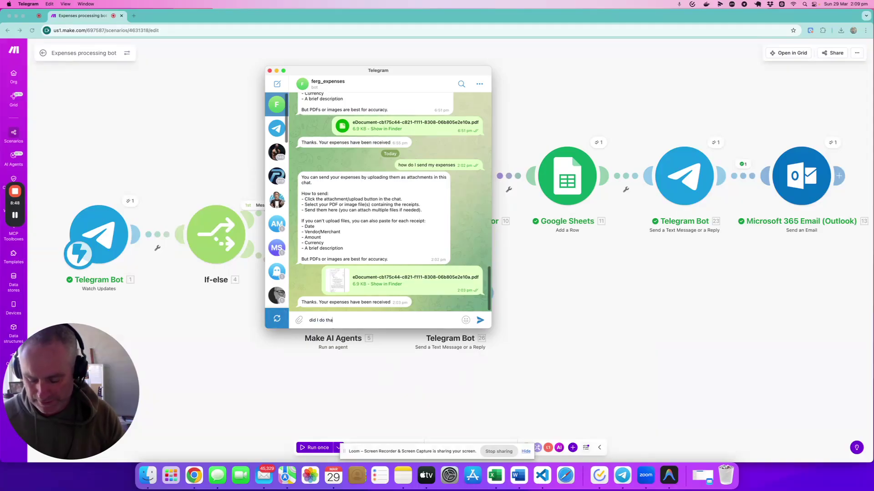
type("t correctly")
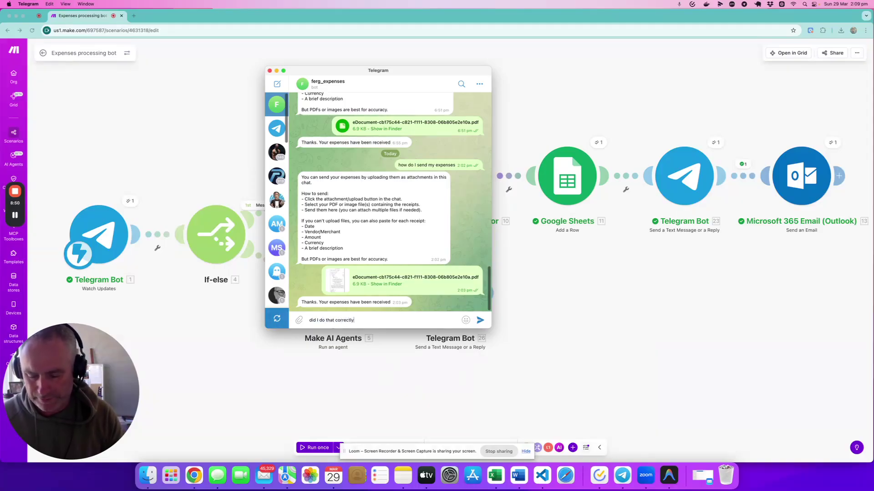
key("Return")
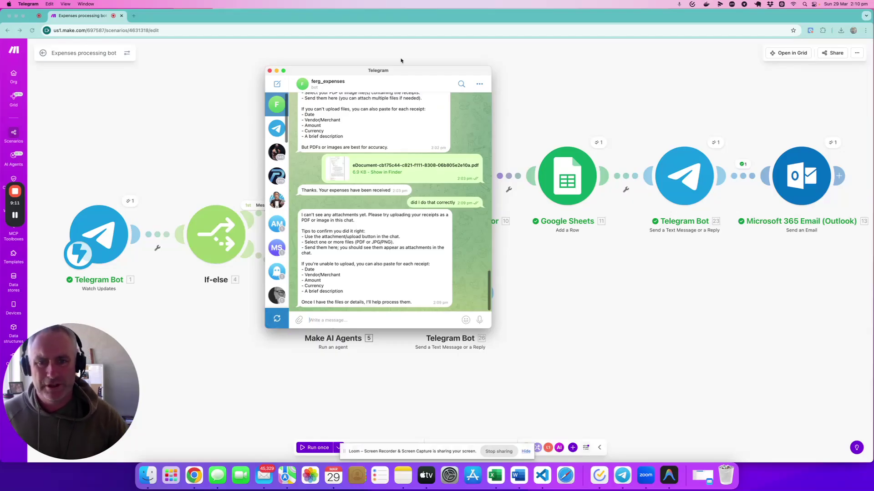
Move the Telegram window aside and return to the Expenses processing bot scenario in Make
left_click_drag(392, 74, 717, 248)
left_click(596, 246)
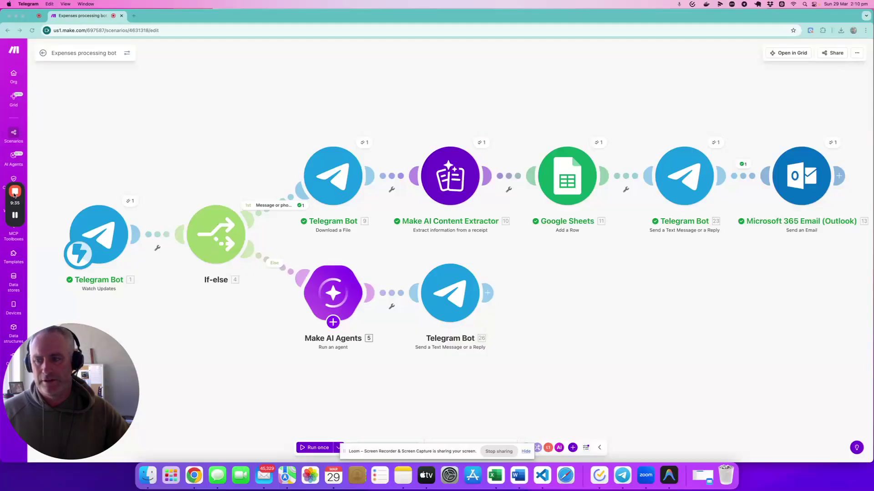
mouse_move(14, 203)
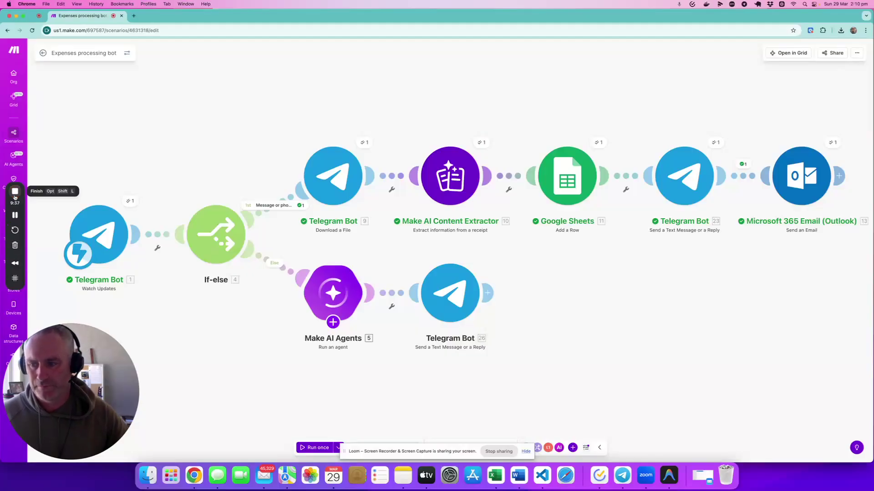